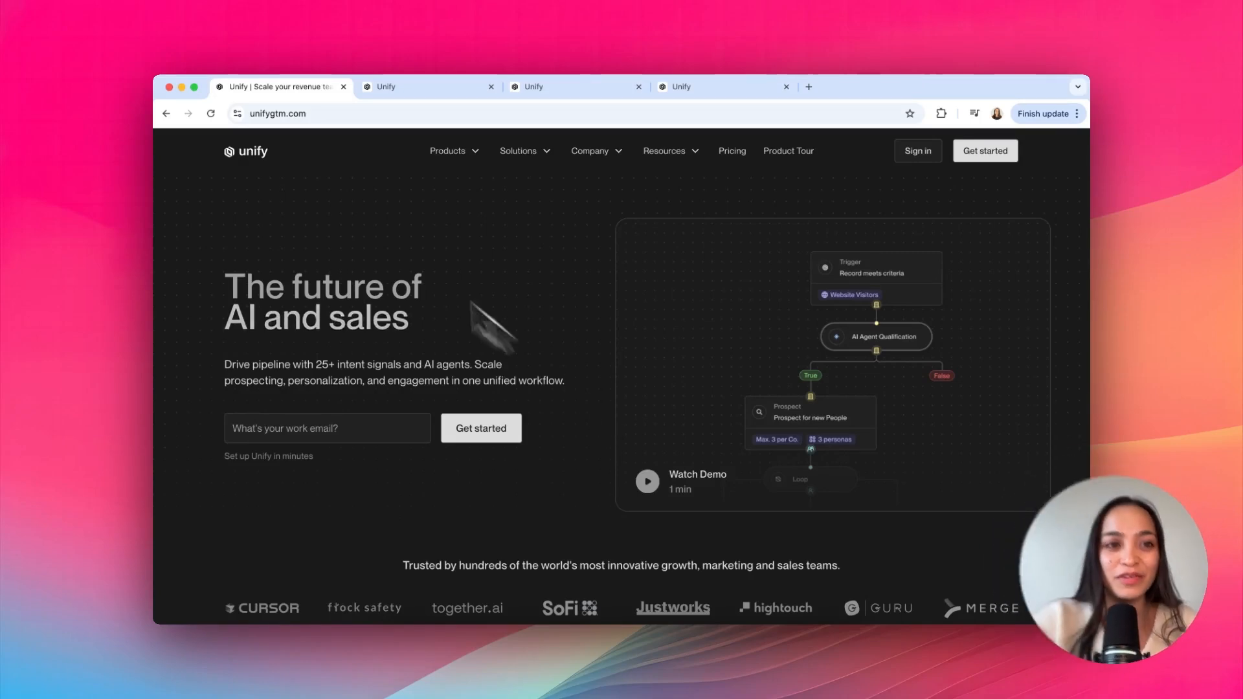
Open the company agent on negative Glassdoor sentiment and review its question and response type
left_click(397, 87)
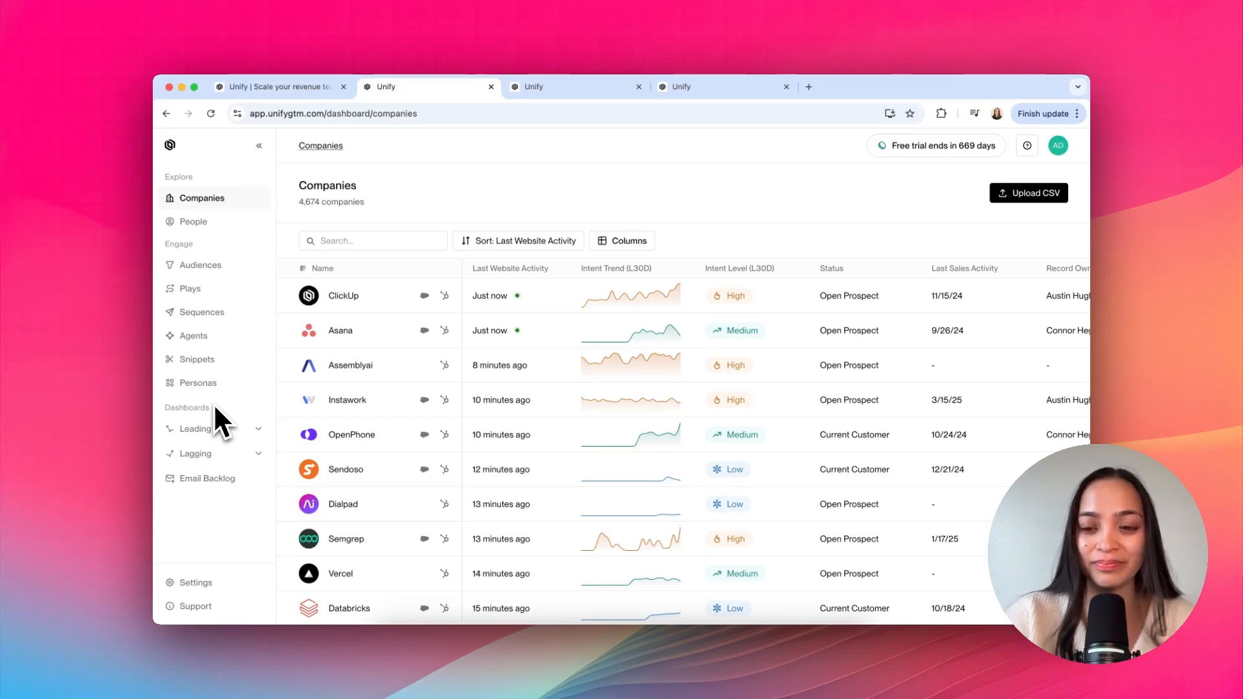
left_click(206, 338)
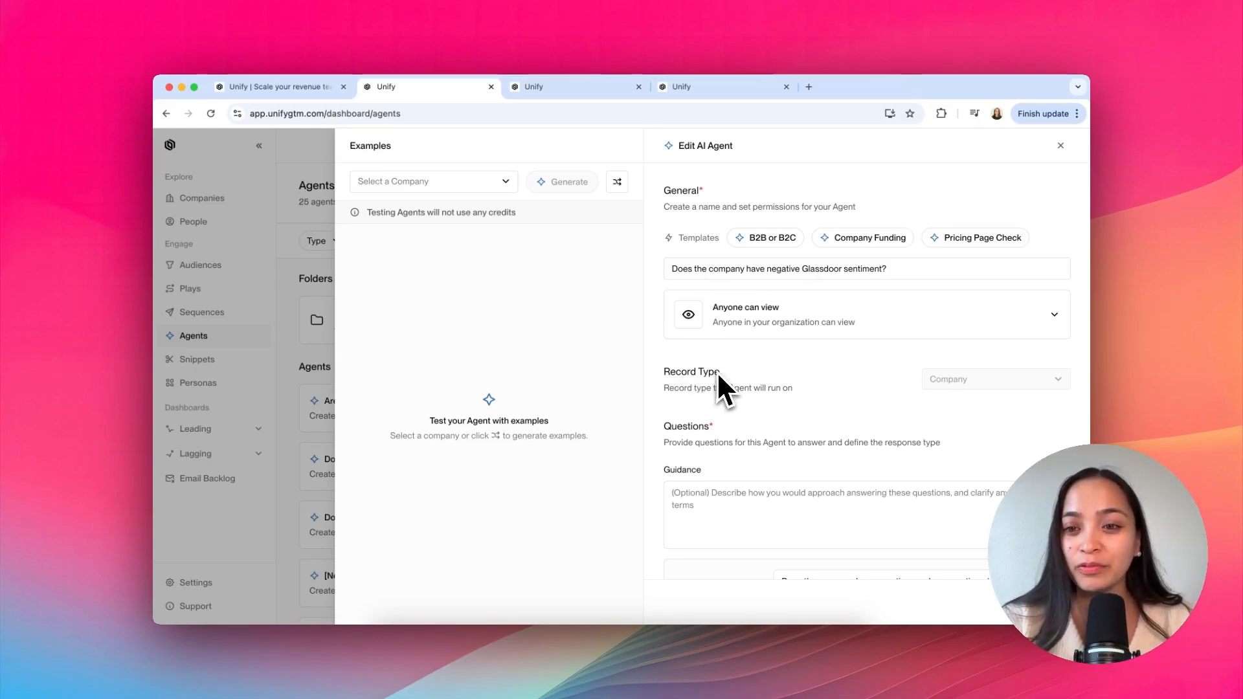
scroll(978, 395, "down", 3)
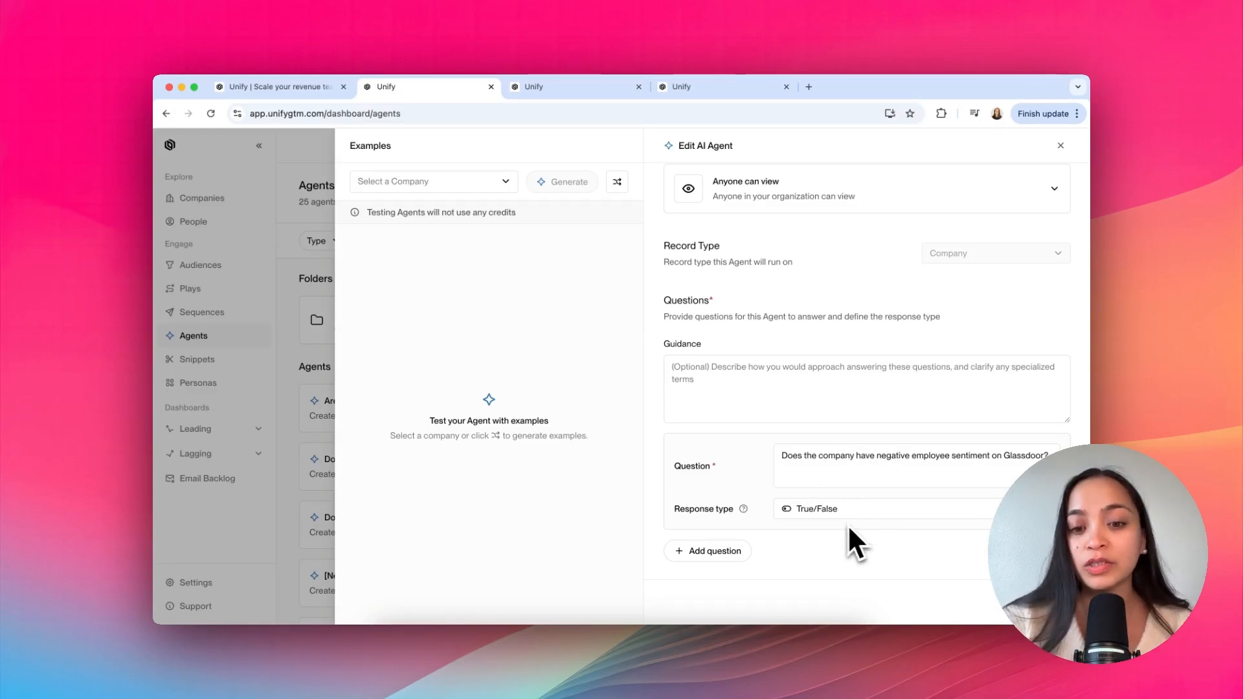
Review the agent's test run for Ally Financial Services, expanding the Reflect reasoning and reading through to the response
key("ctrl+Tab")
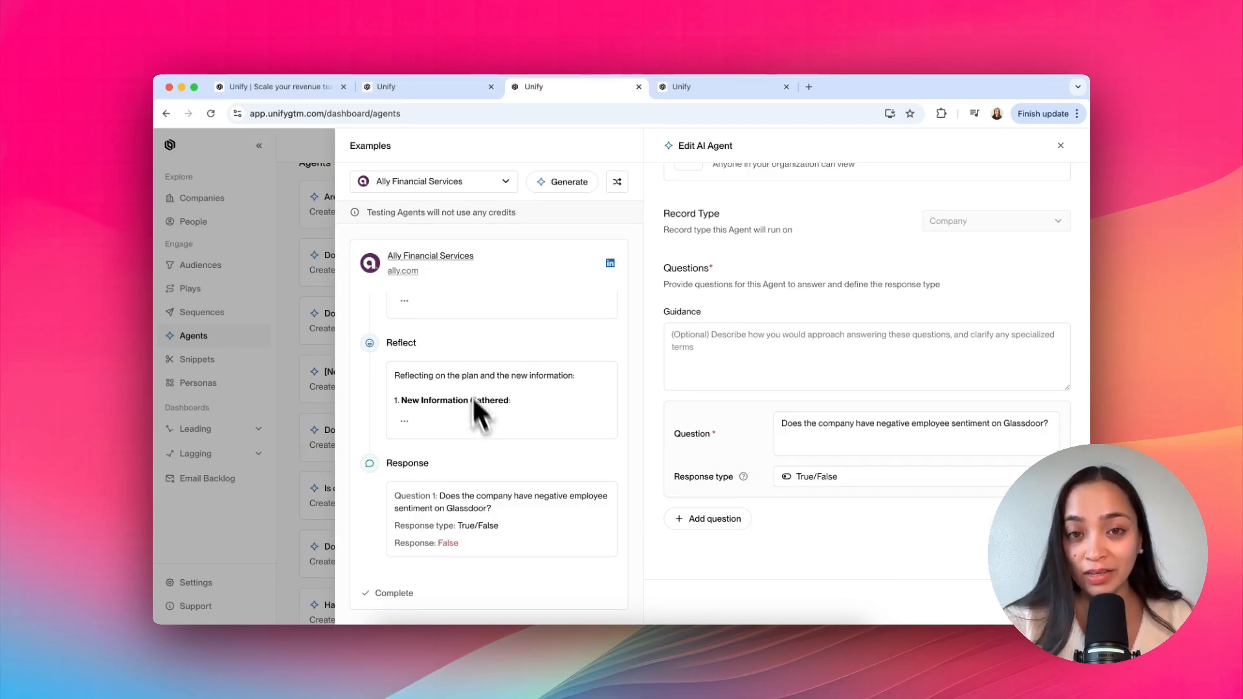
left_click(404, 425)
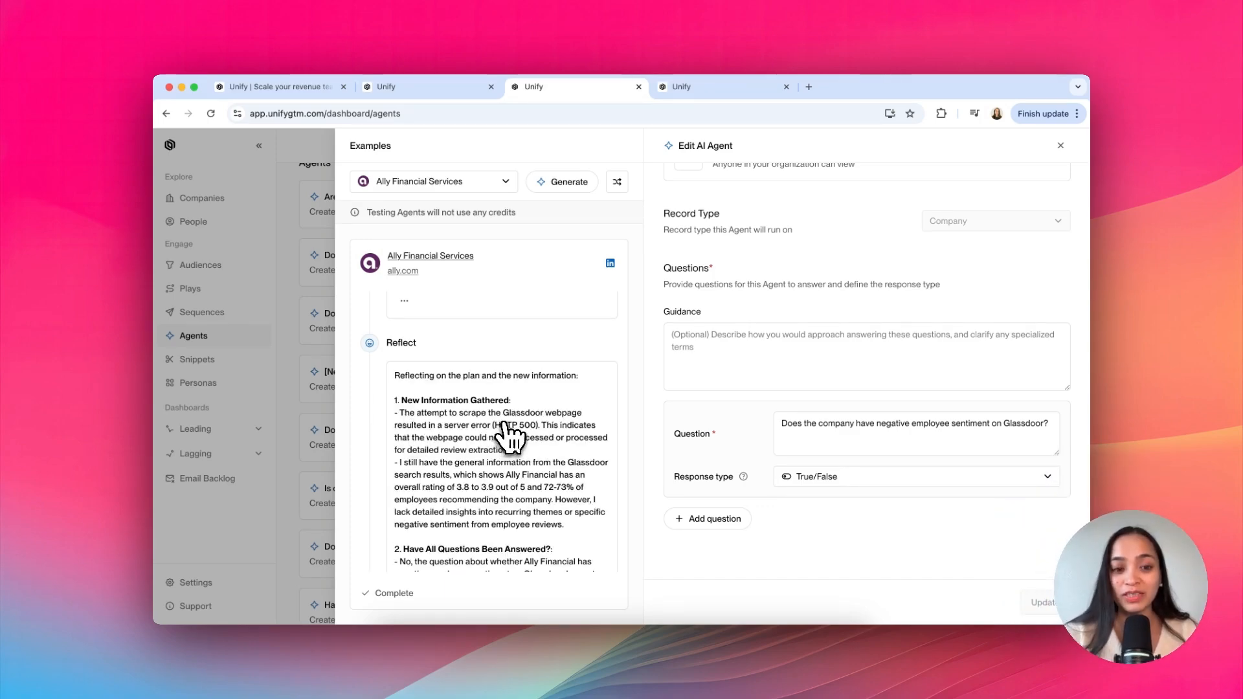
scroll(508, 435, "down", 5)
scroll(512, 435, "down", 3)
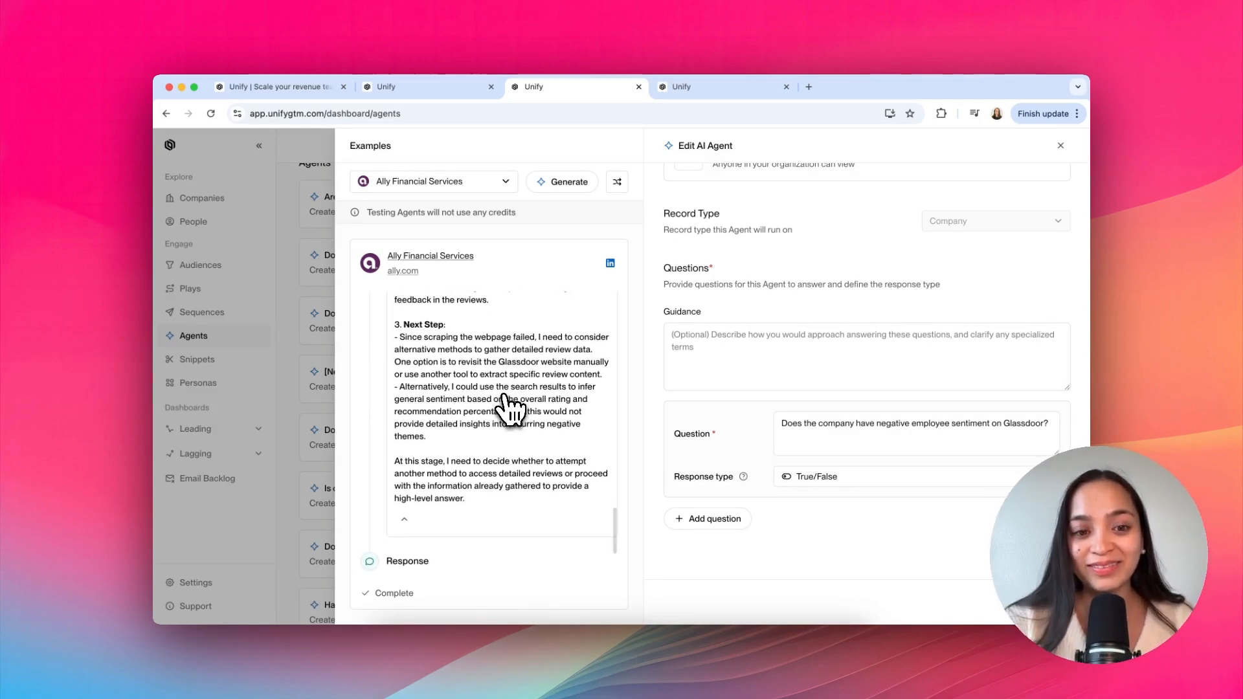
scroll(511, 408, "down", 1)
scroll(510, 408, "down", 1)
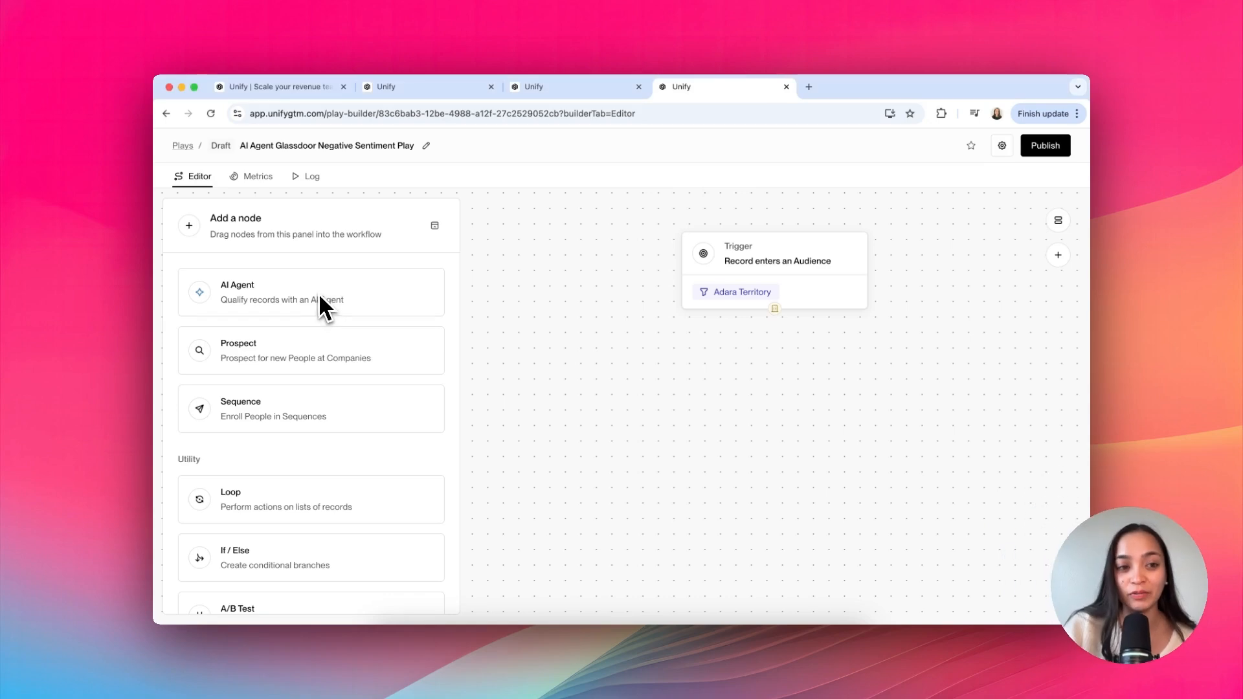
Add an AI Agent node under the trigger using the negative Glassdoor sentiment agent, marking companies as qualified when the answer is True
left_click_drag(336, 289, 771, 357)
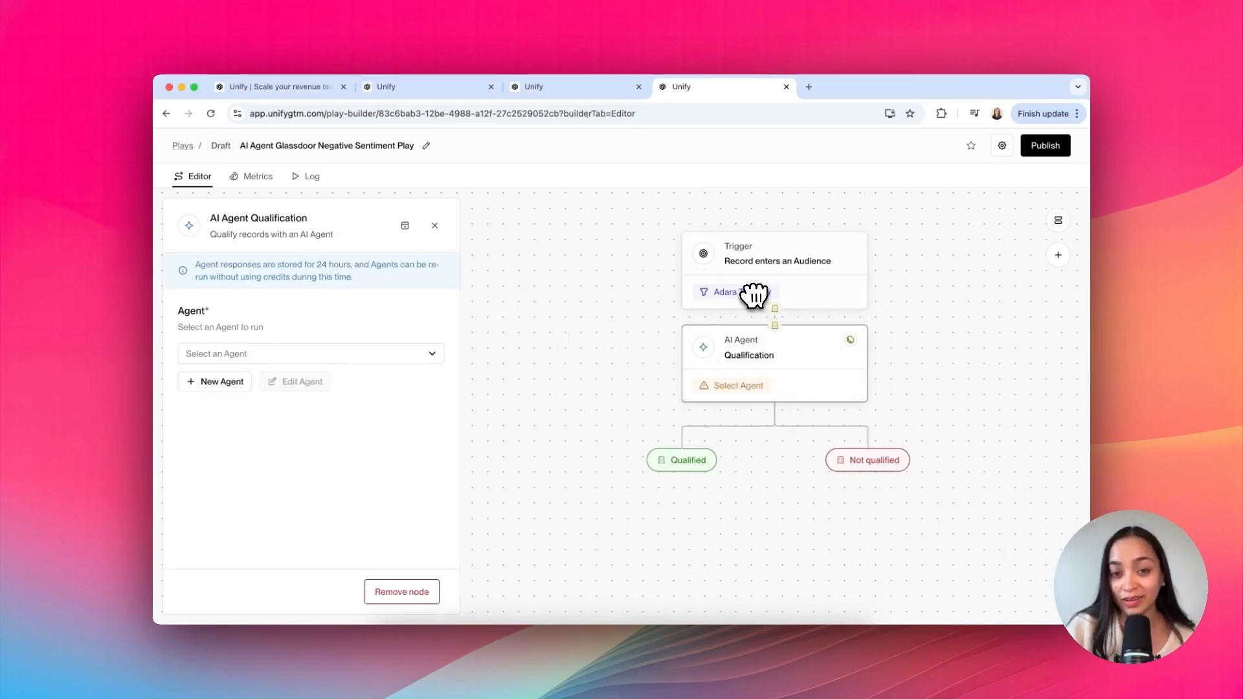
left_click(379, 356)
type("glassdoor")
left_click(389, 383)
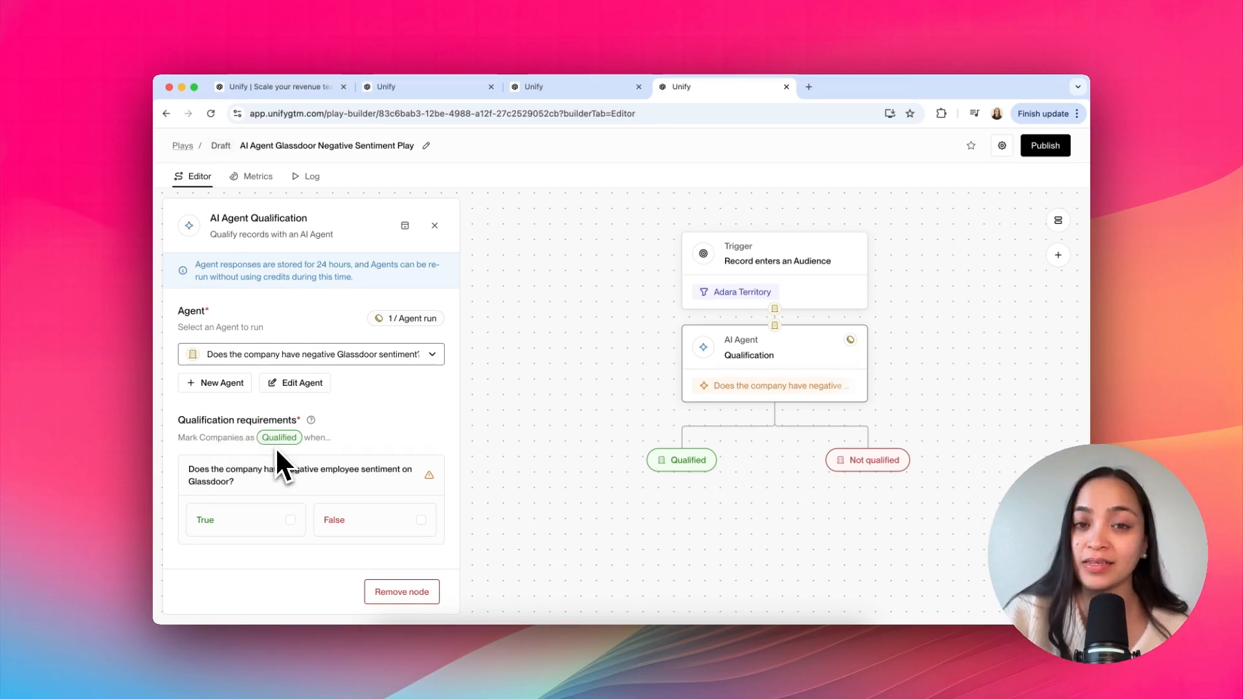
left_click(291, 520)
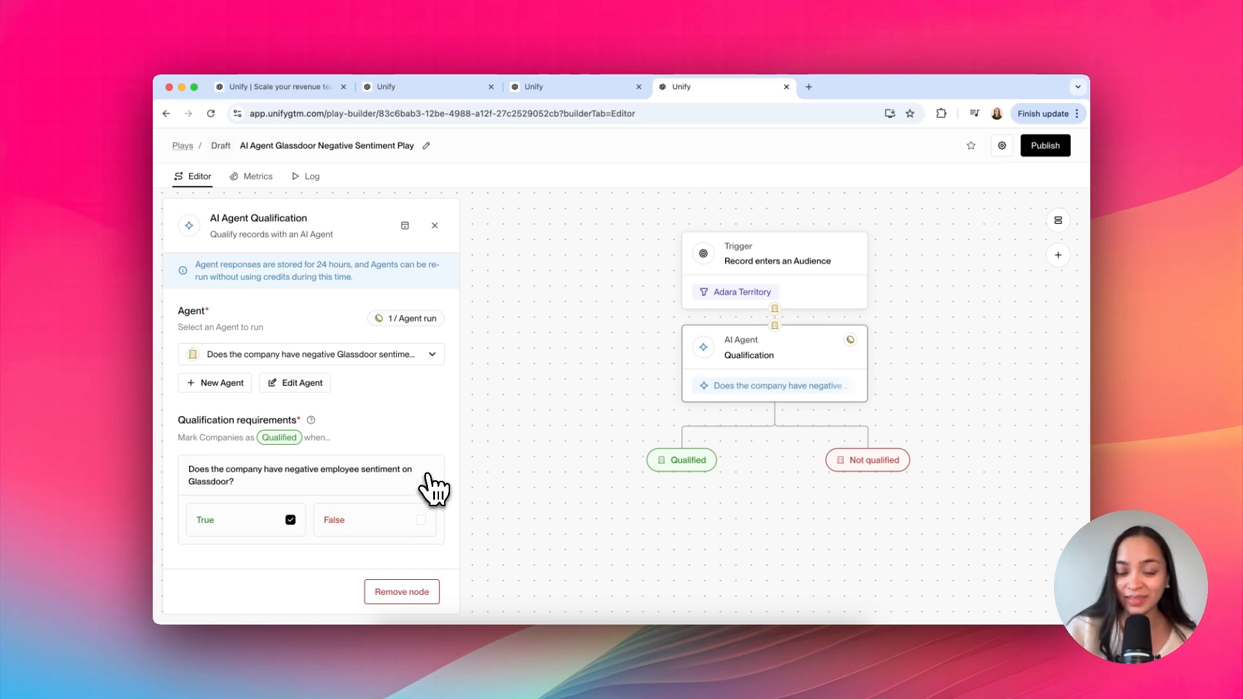
left_click(592, 390)
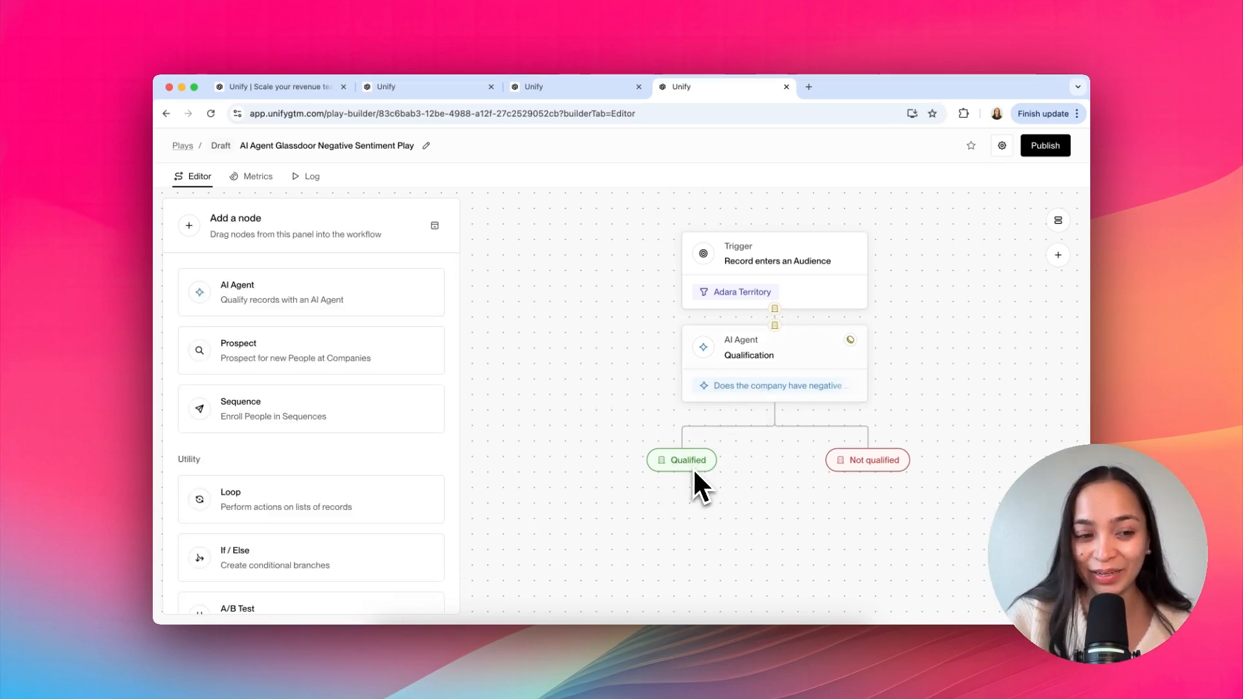
Add a Prospect node to the Qualified branch with a maximum of 3 prospects per company
left_click_drag(326, 356, 666, 443)
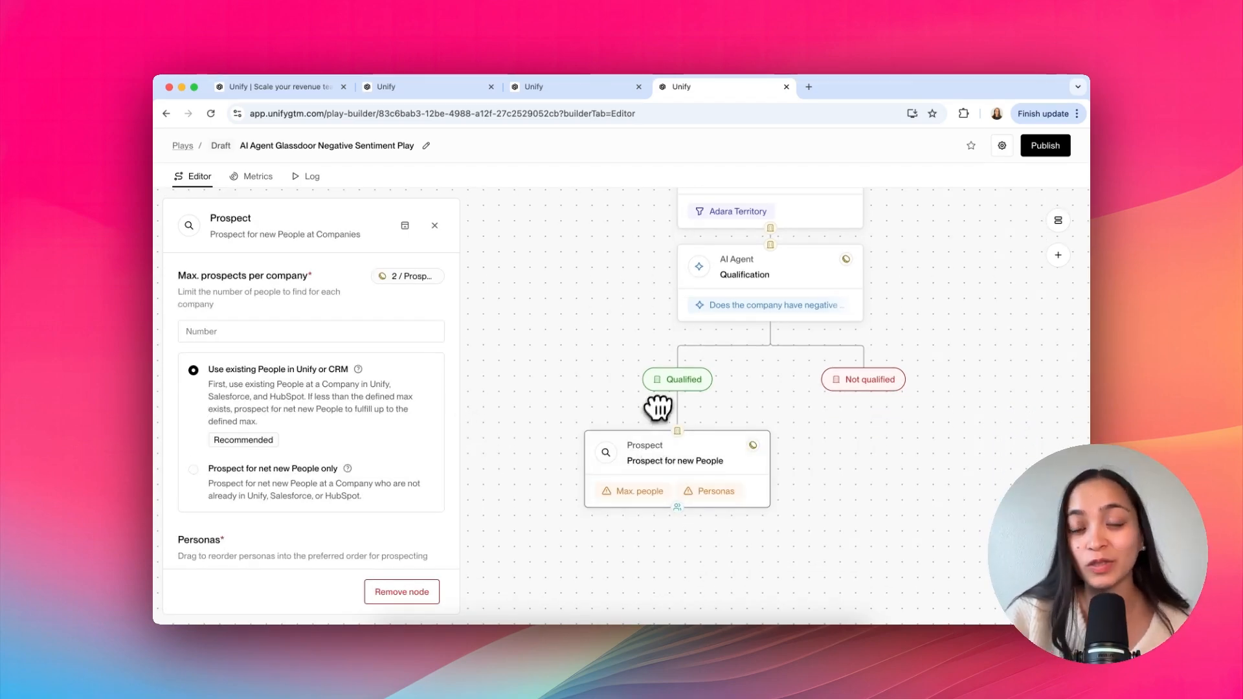
left_click(236, 329)
type("3")
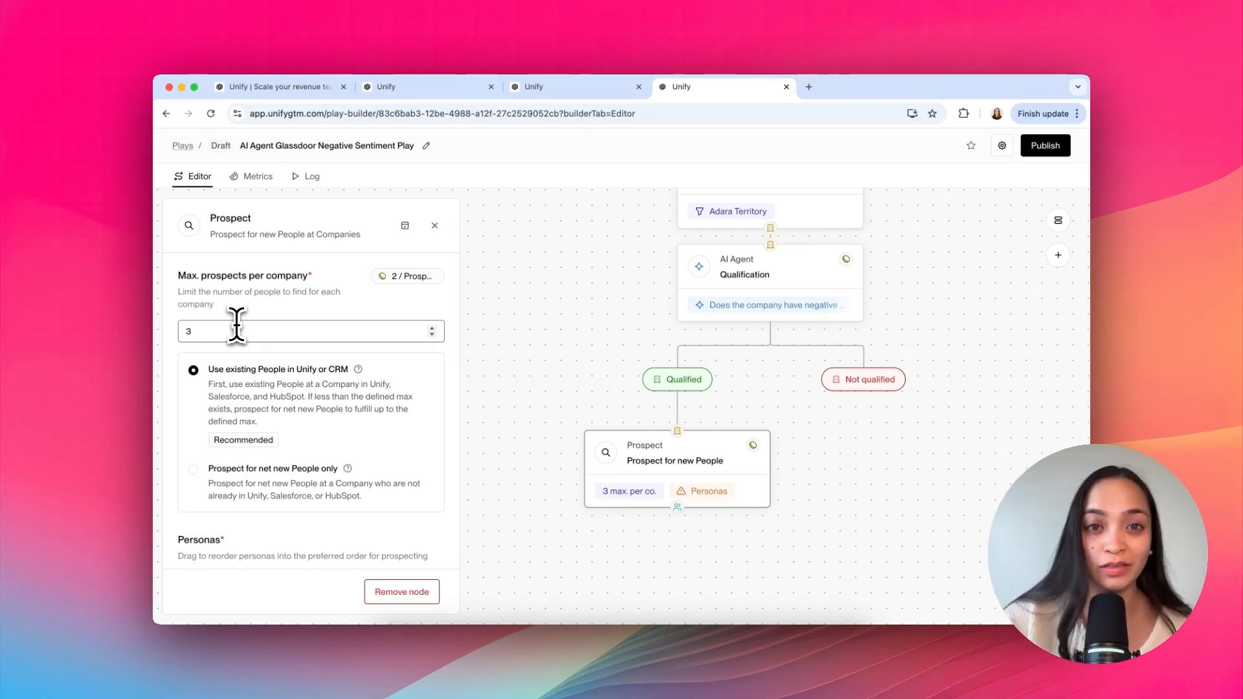
Add the Head of Recruiting persona to the Prospect node, check its remaining settings and close them
scroll(242, 350, "down", 3)
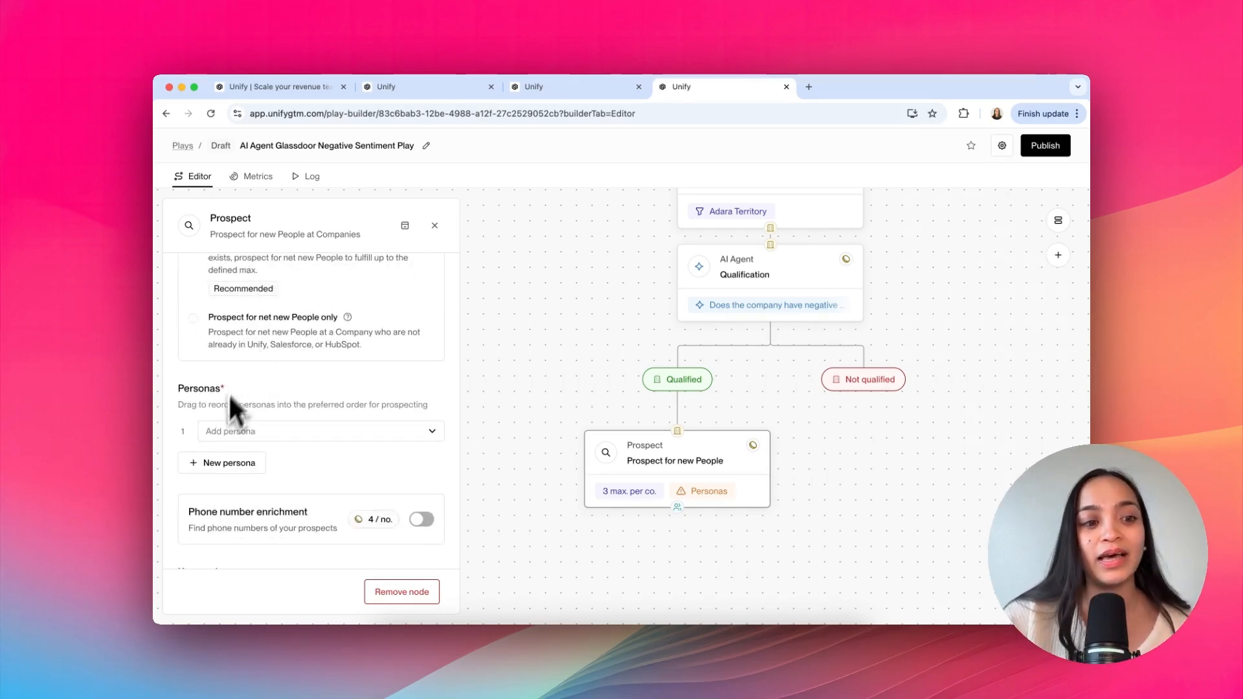
left_click(239, 435)
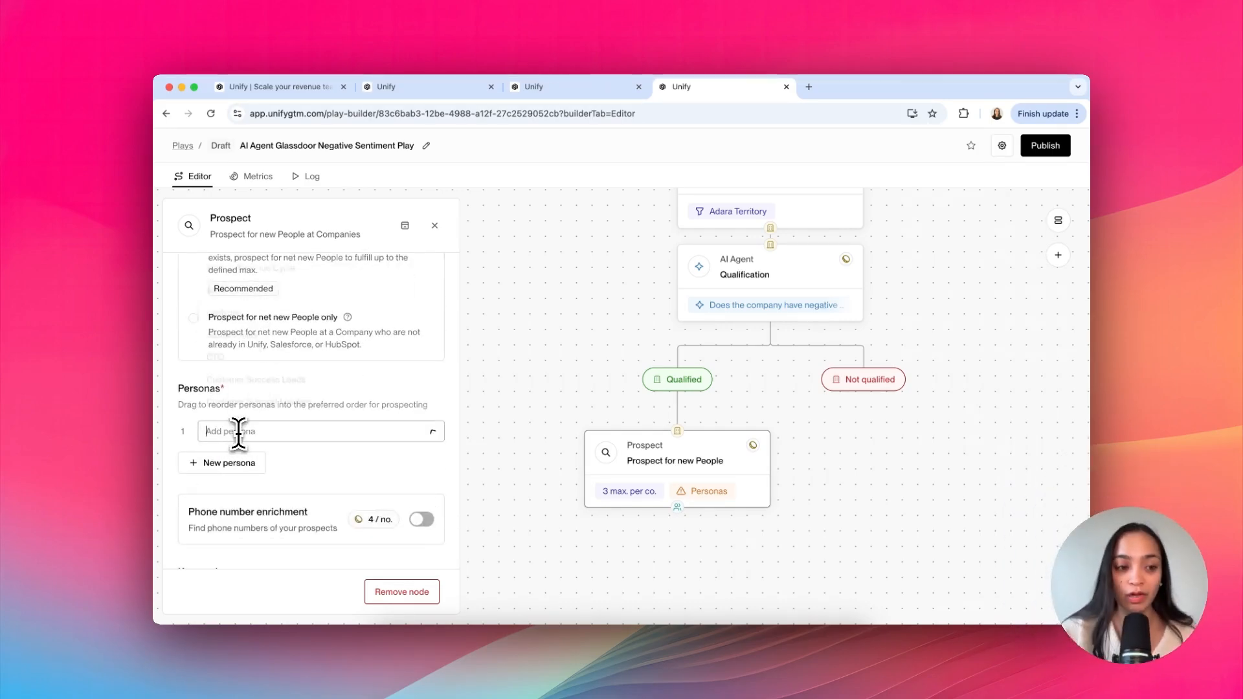
type("Head o")
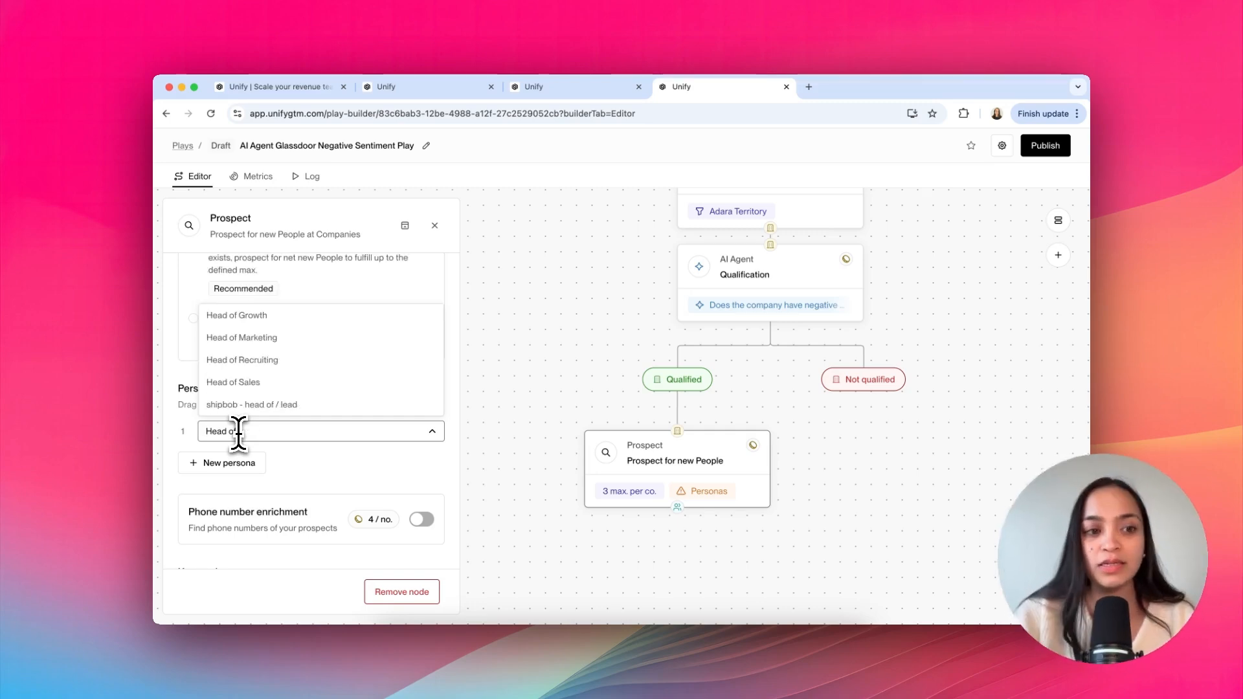
type("f")
left_click(238, 360)
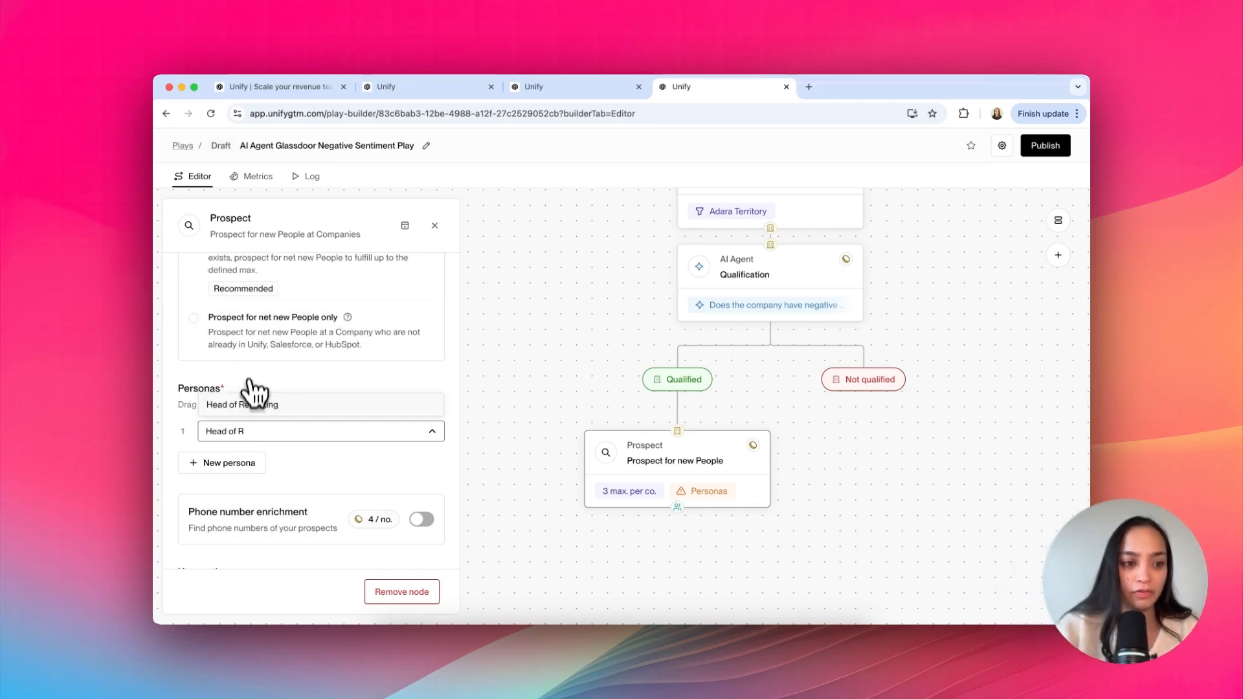
scroll(285, 395, "down", 3)
scroll(321, 405, "down", 2)
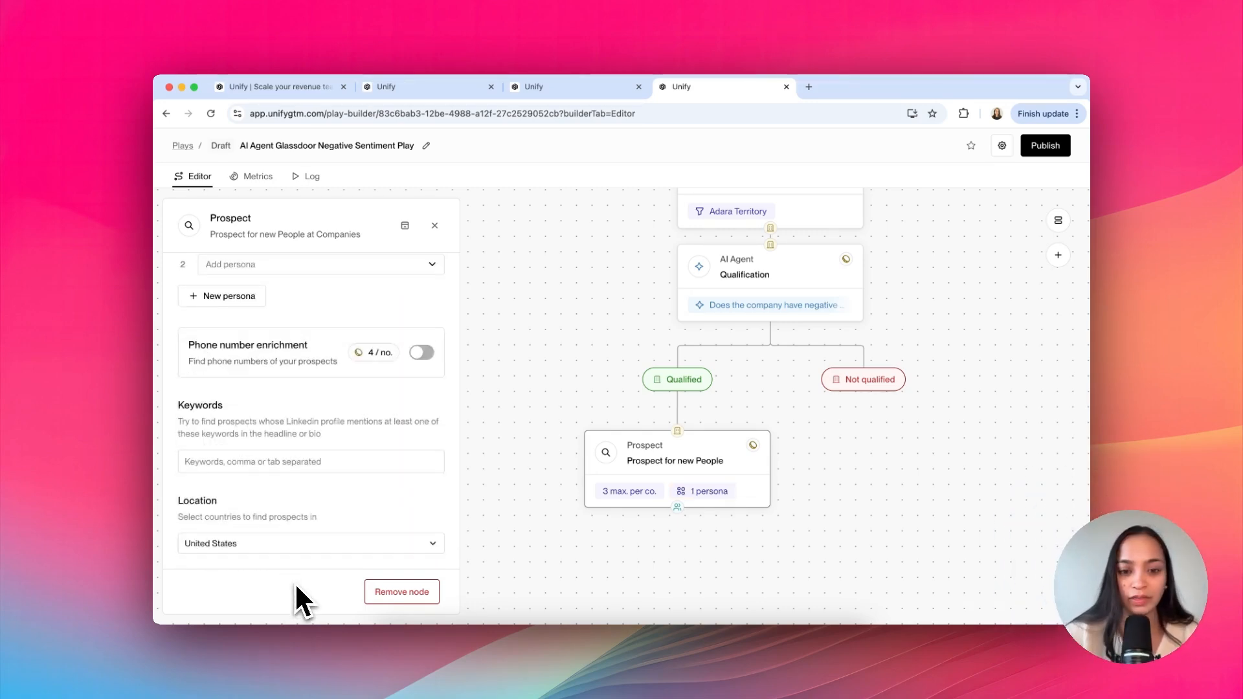
scroll(311, 570, "up", 10)
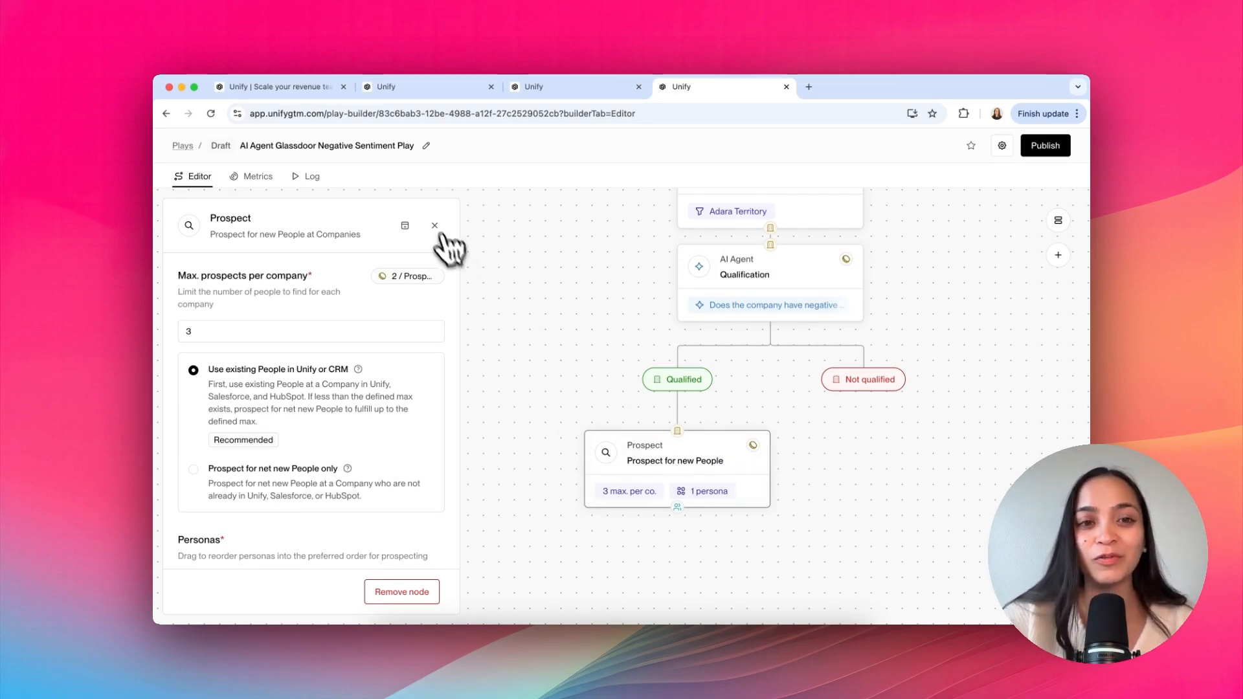
left_click(499, 317)
Add a Loop node below the Prospect node and place a Sequence node inside it
scroll(682, 467, "down", 3)
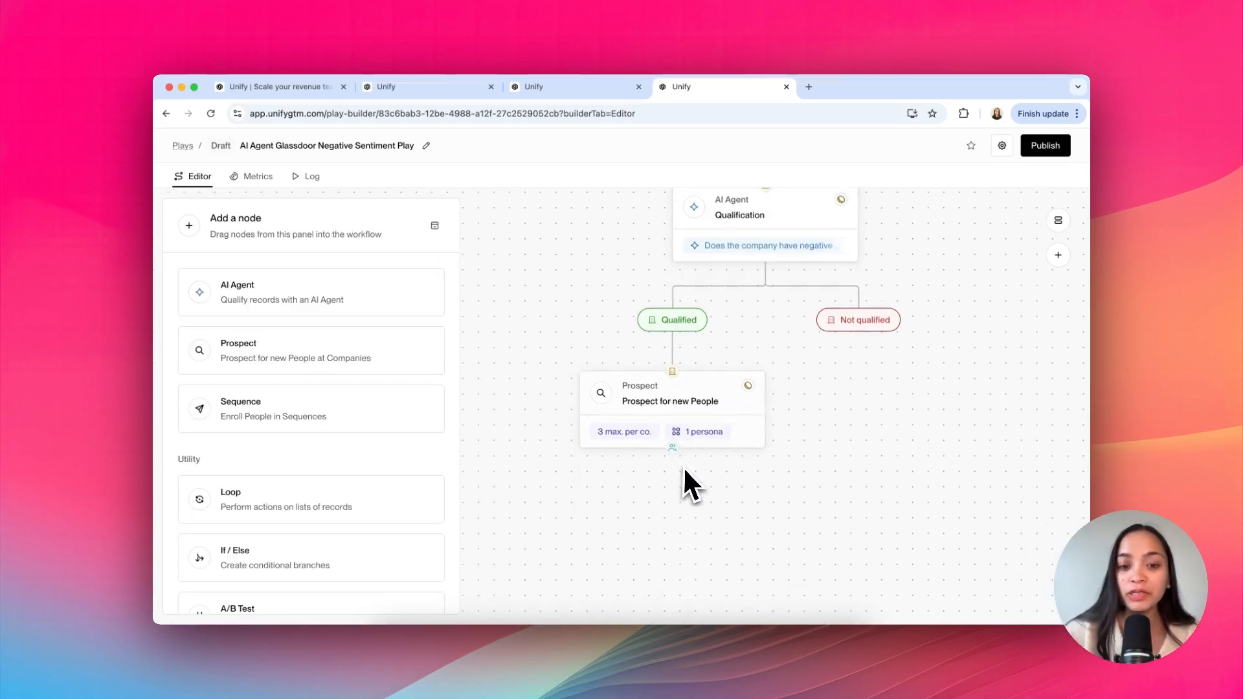
left_click_drag(287, 487, 688, 467)
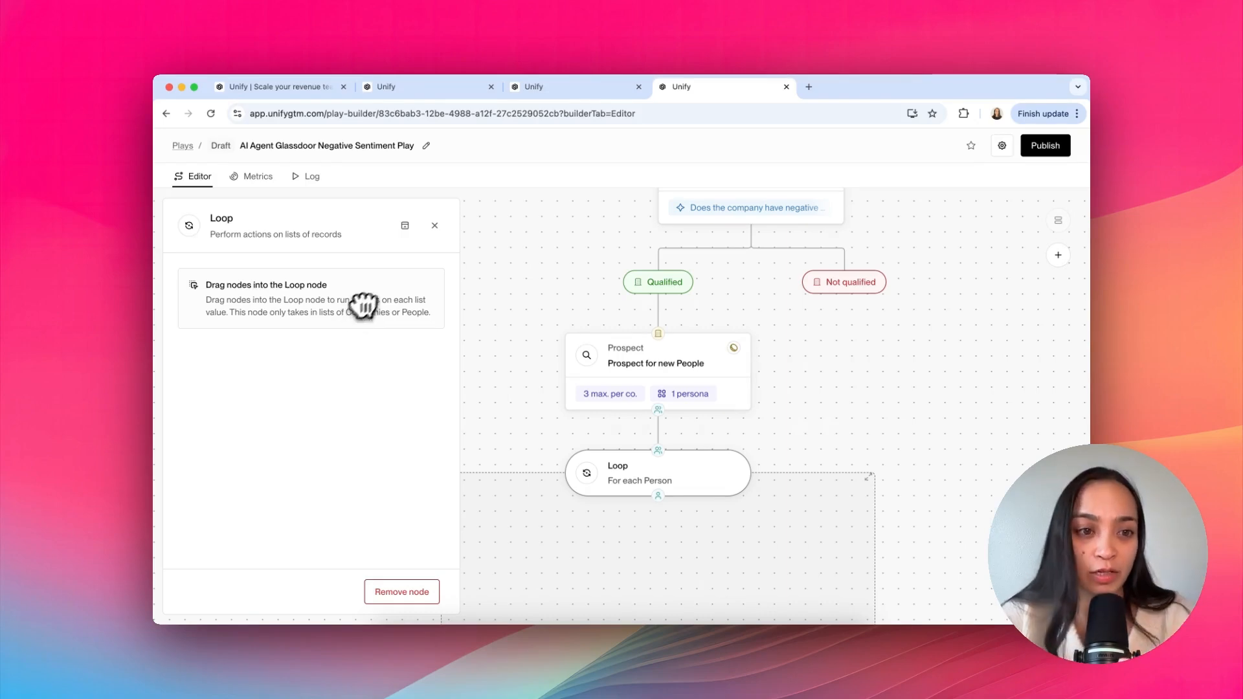
left_click(435, 225)
left_click_drag(280, 406, 652, 535)
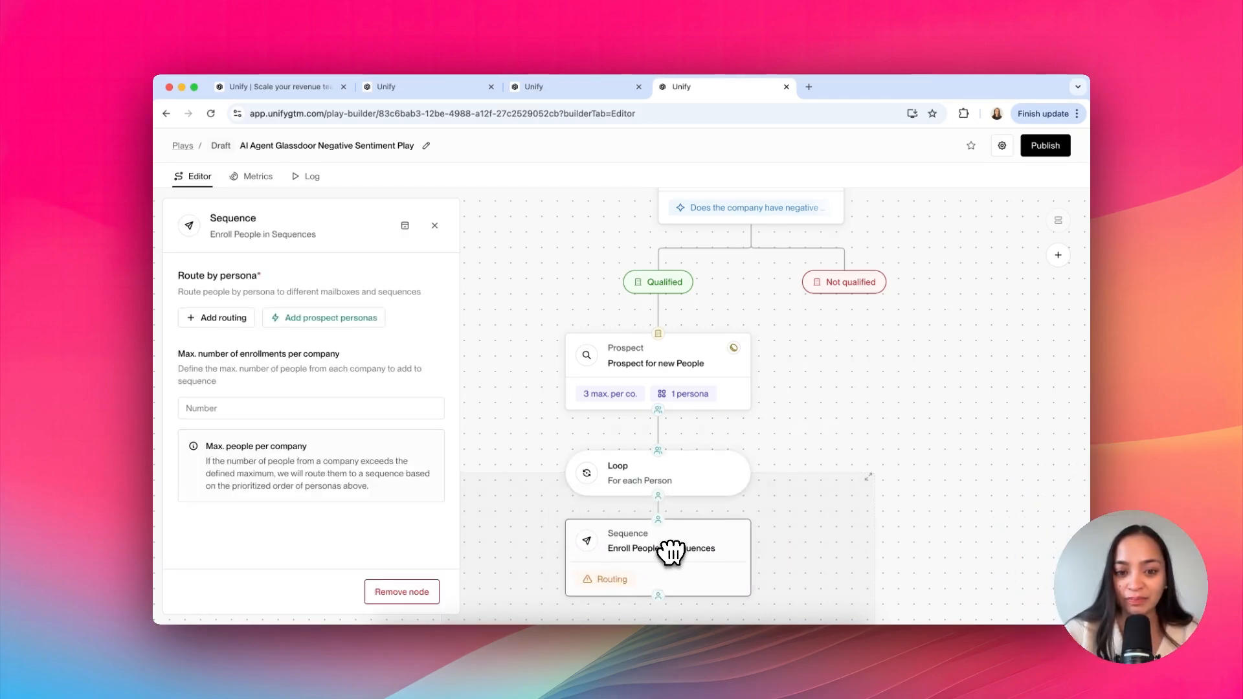
Add a routing rule to the Sequence node that sends the Head of Recruiting persona to the Head of Recruiting Sequence
scroll(583, 446, "down", 5)
left_click(194, 318)
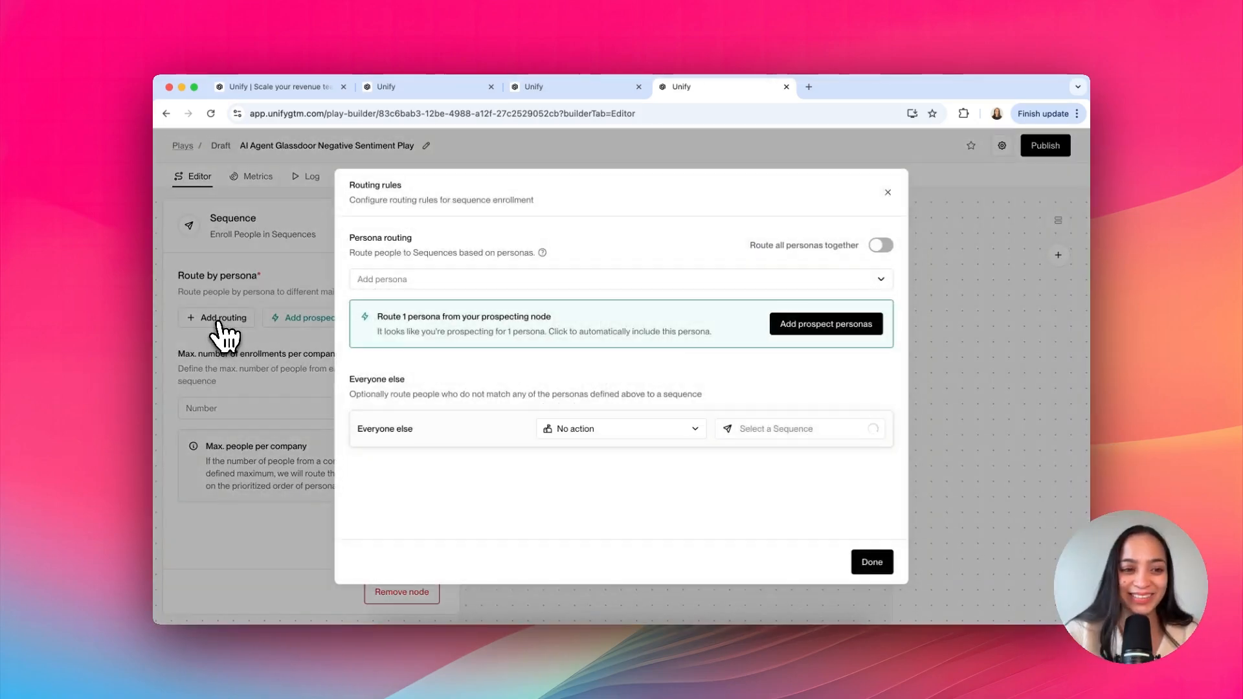
left_click(454, 279)
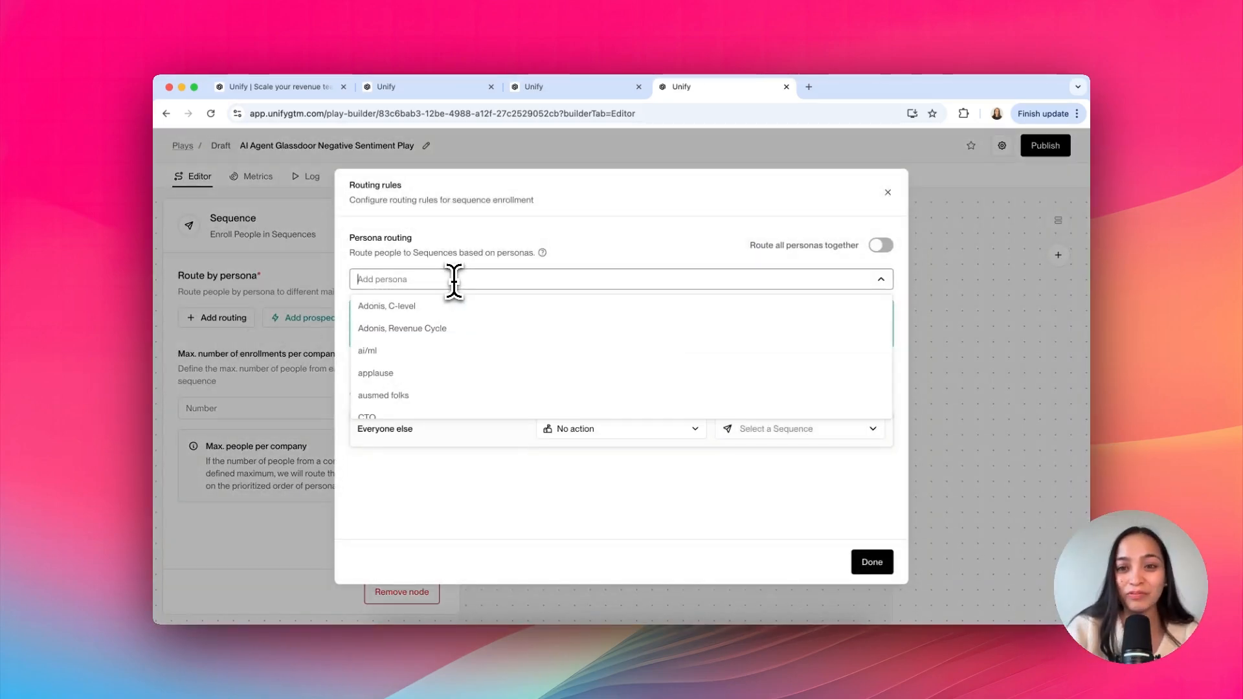
type("Head of")
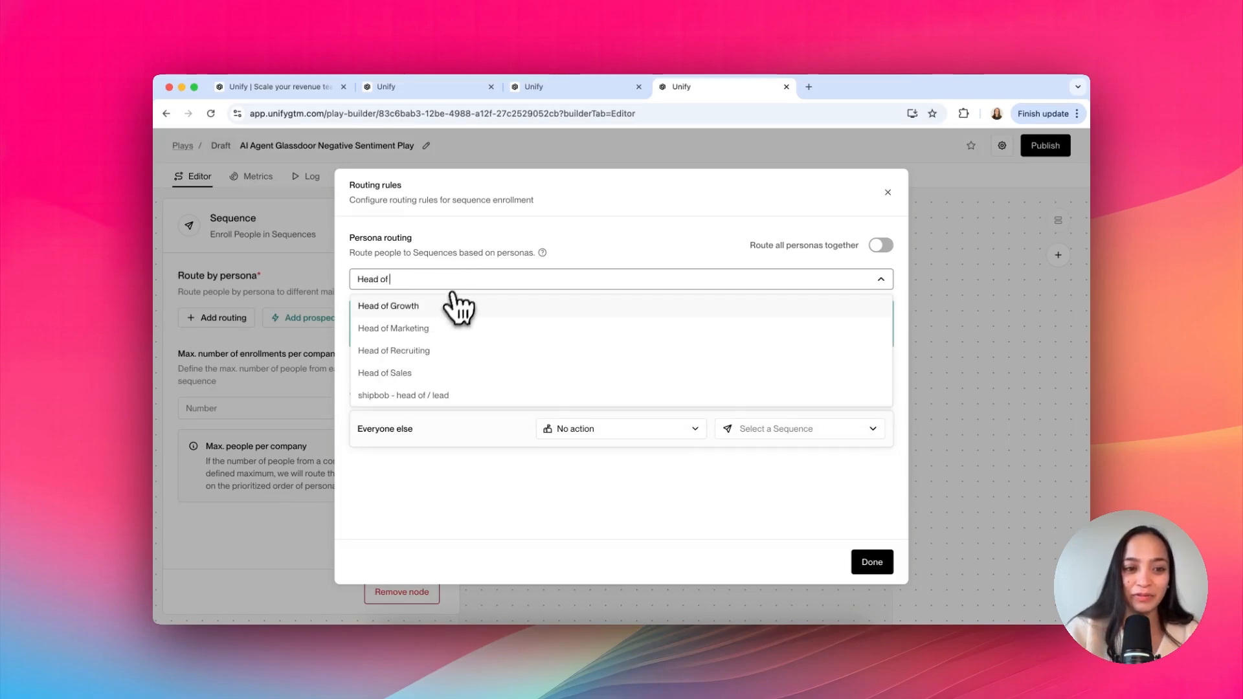
left_click(424, 350)
left_click(725, 287)
type("Recruiting")
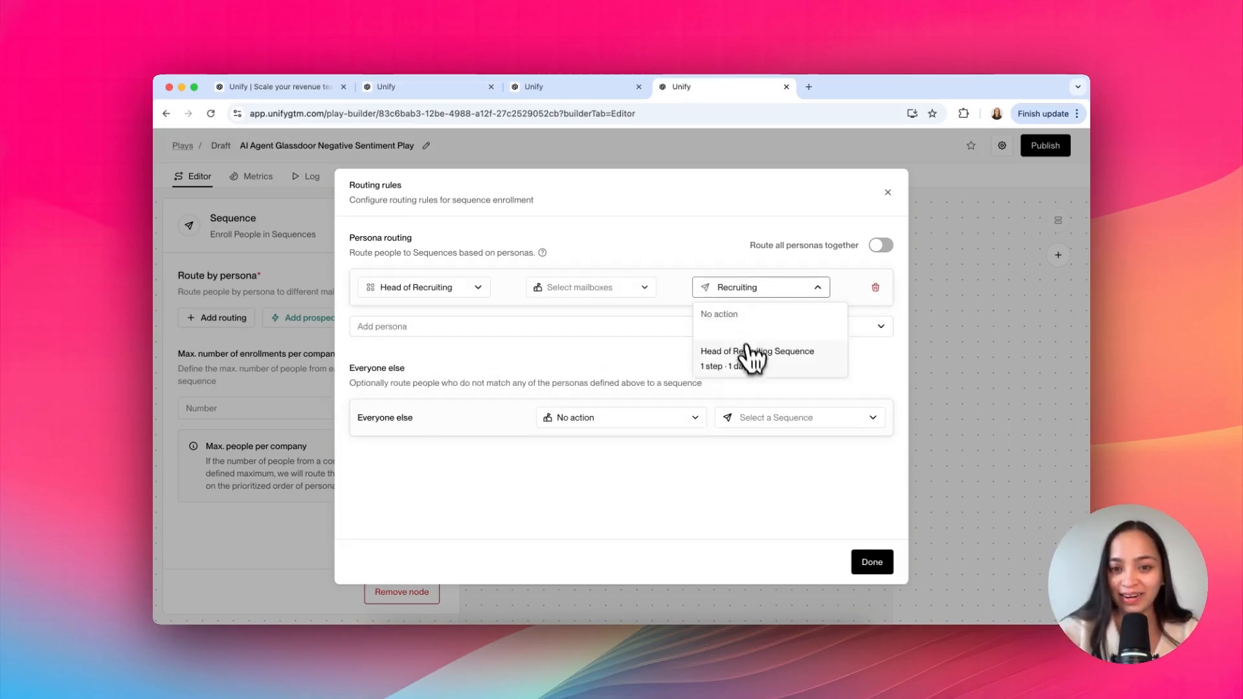
left_click(751, 353)
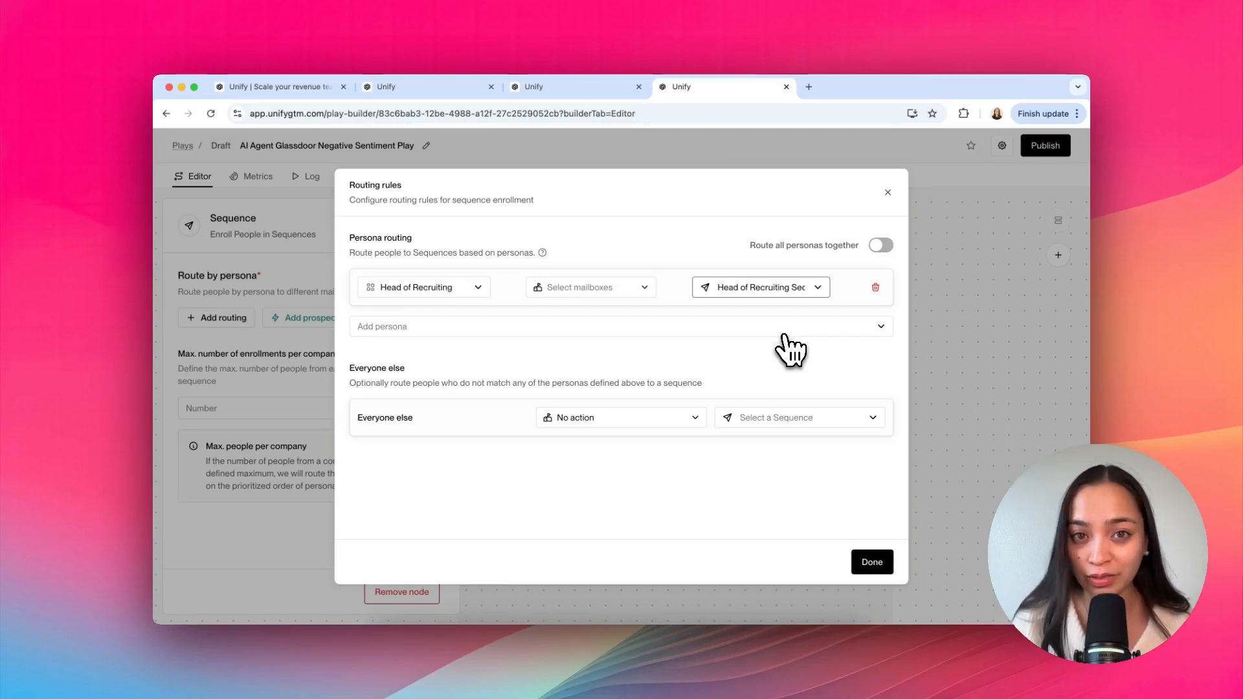
key("Escape")
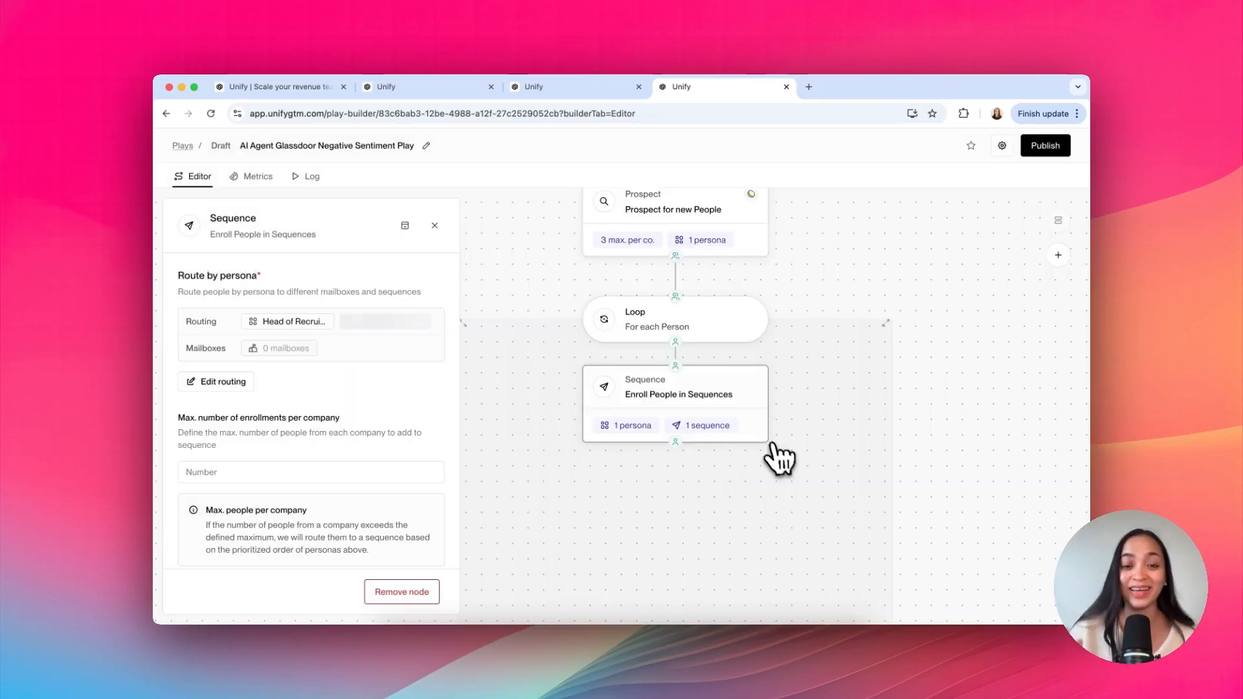
Allow the play to rerun on the same record in the play's settings
scroll(827, 375, "up", 5)
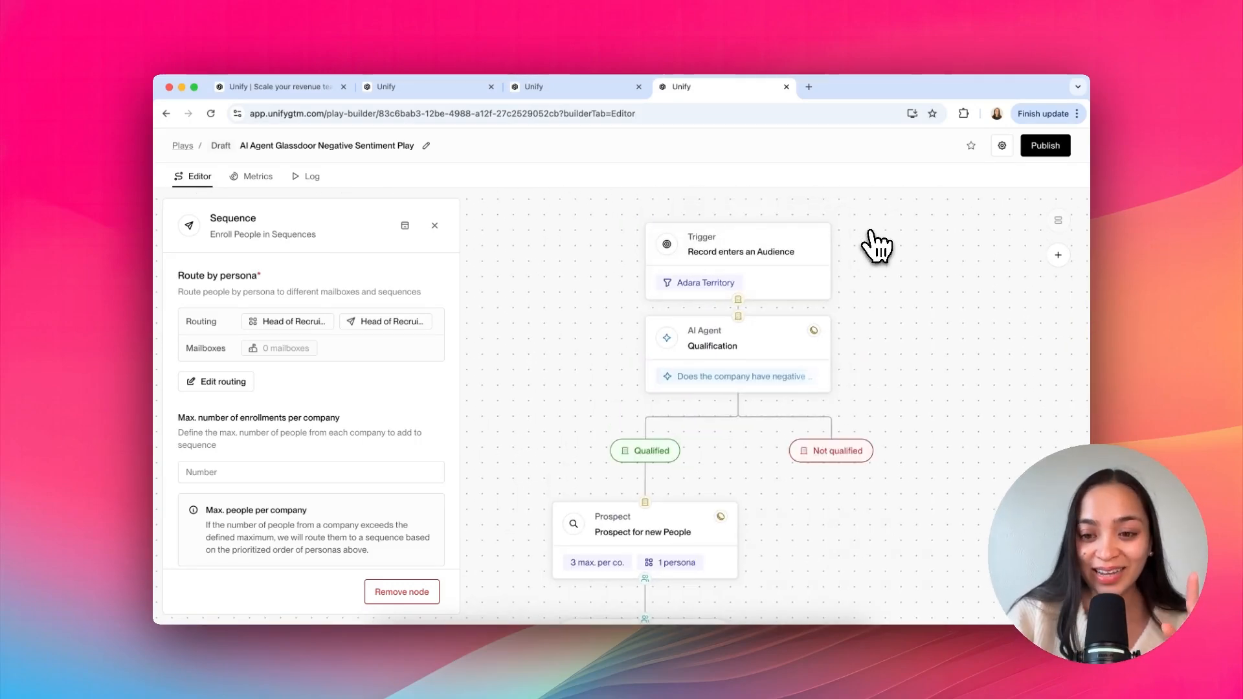
left_click(1002, 146)
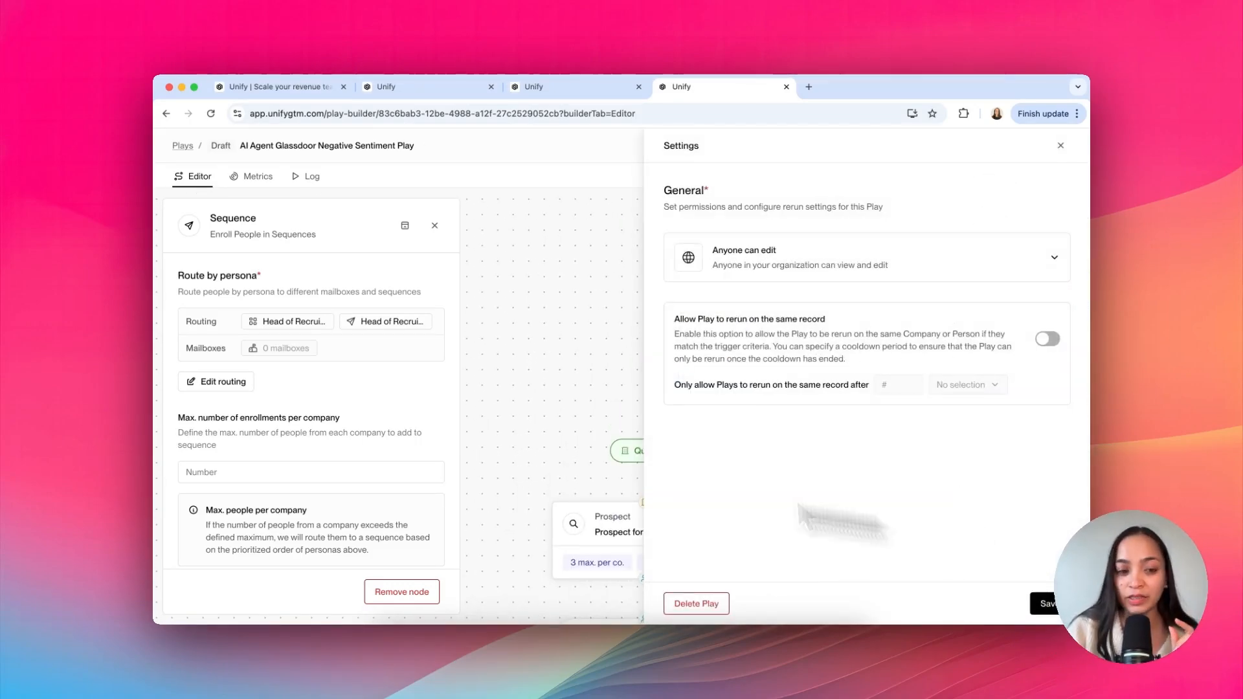
left_click(1047, 339)
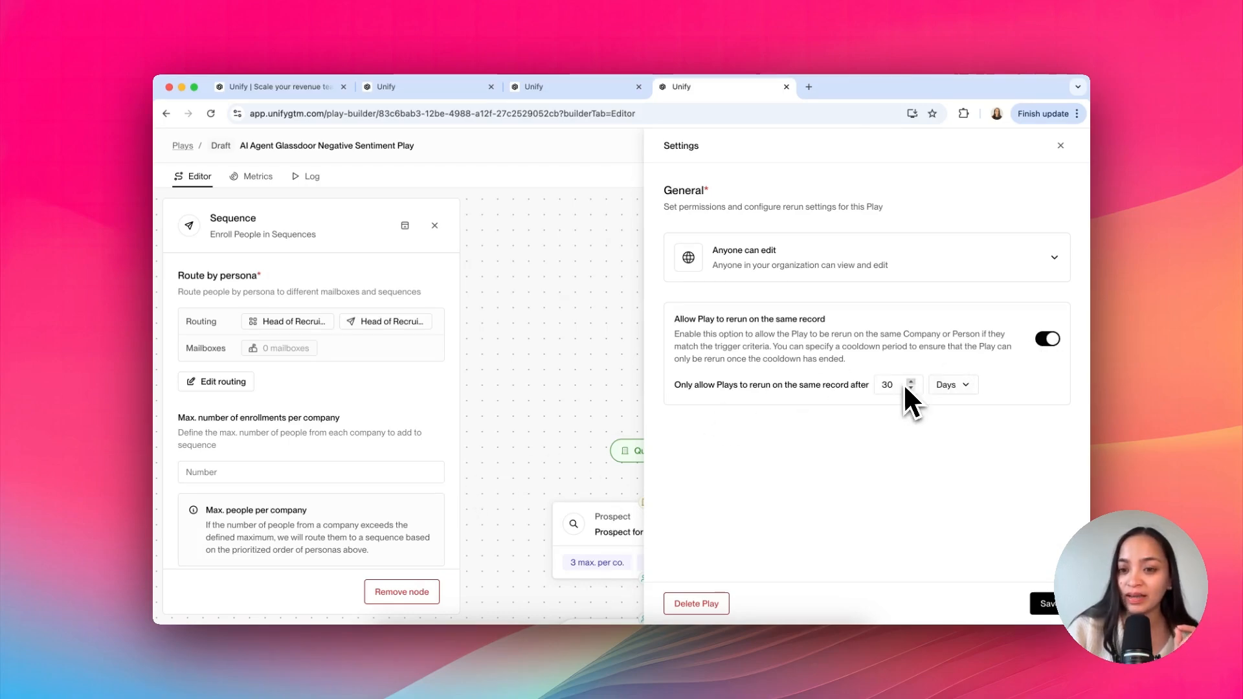